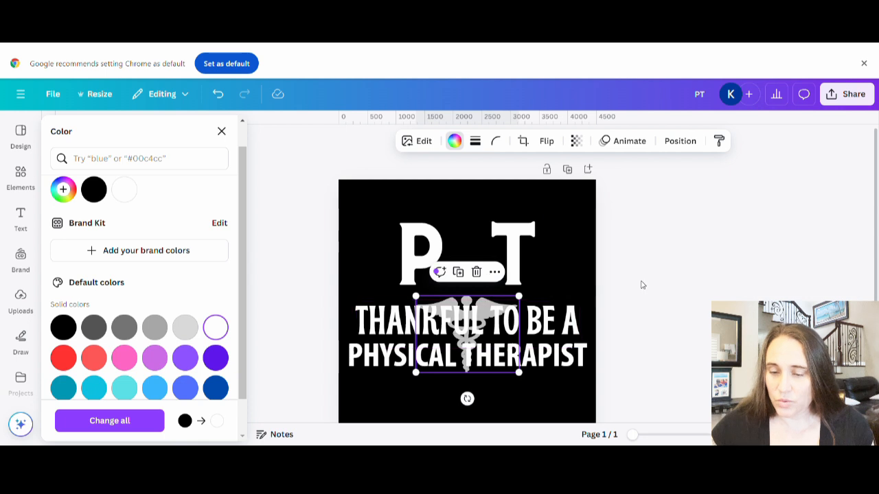
- Try the grey caduceus between the letters P and T and delete it from the design
key("Escape")
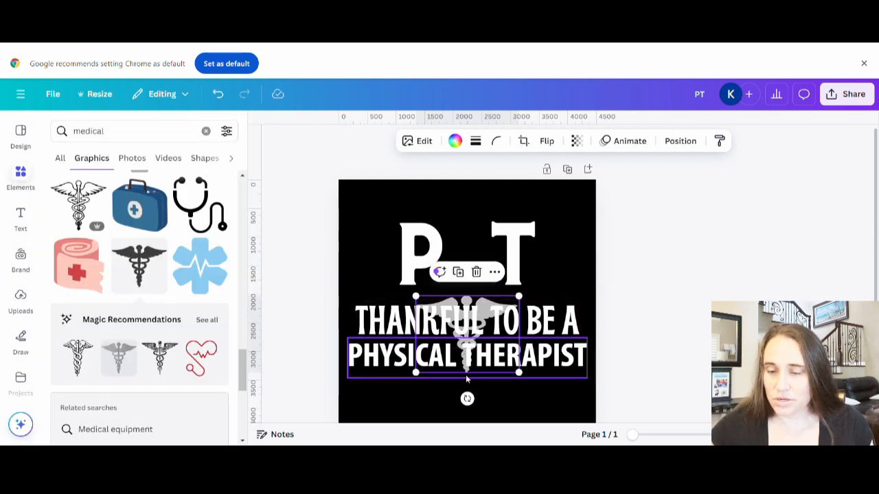
left_click_drag(475, 375, 482, 286)
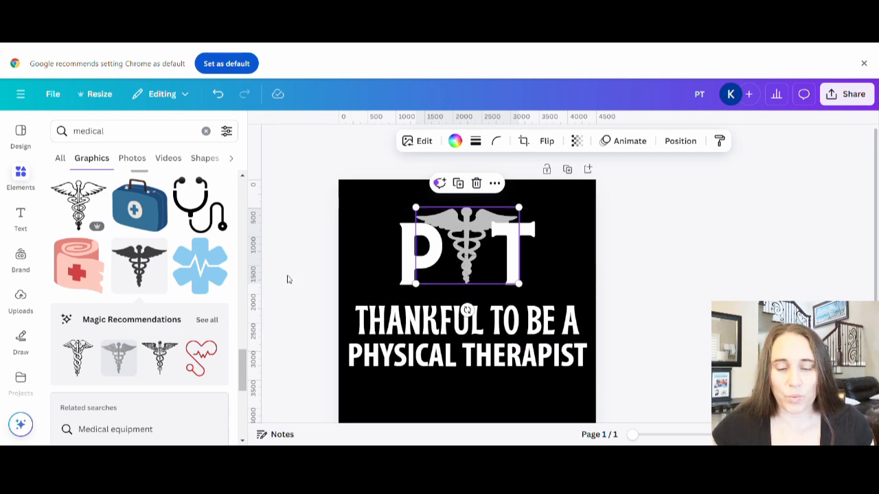
scroll(176, 219, "down", 3)
scroll(175, 218, "down", 8)
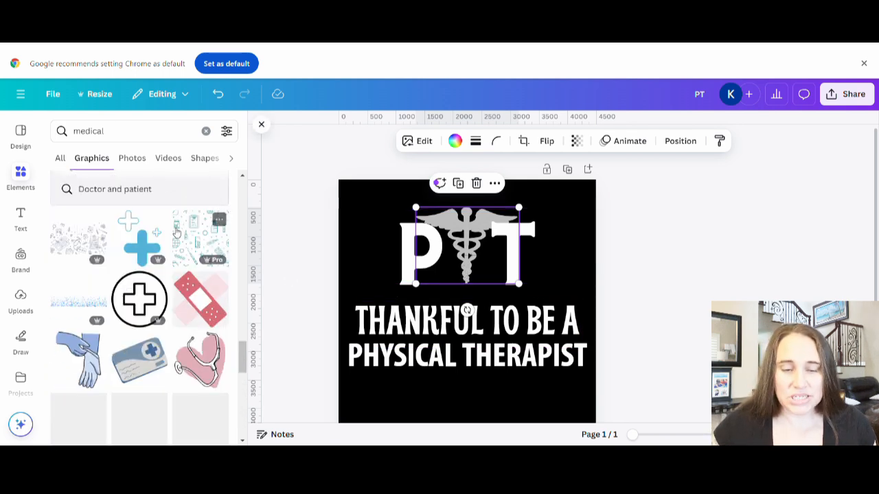
scroll(171, 242, "down", 1)
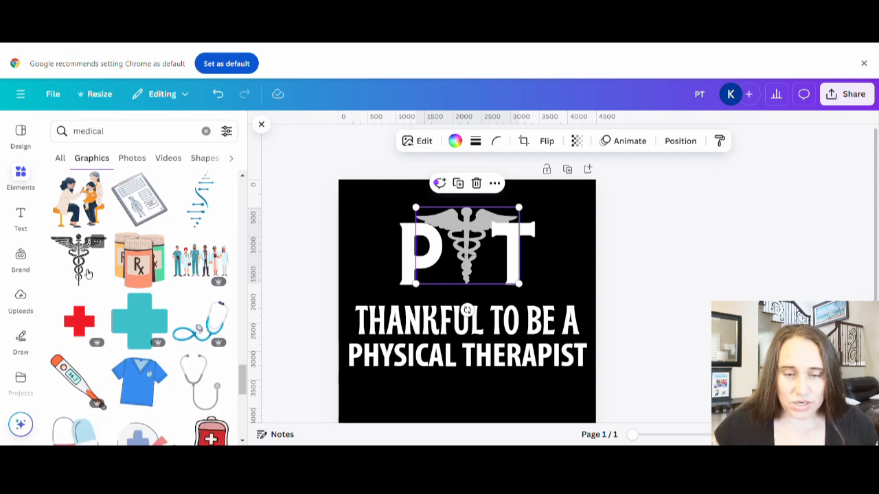
key("Delete")
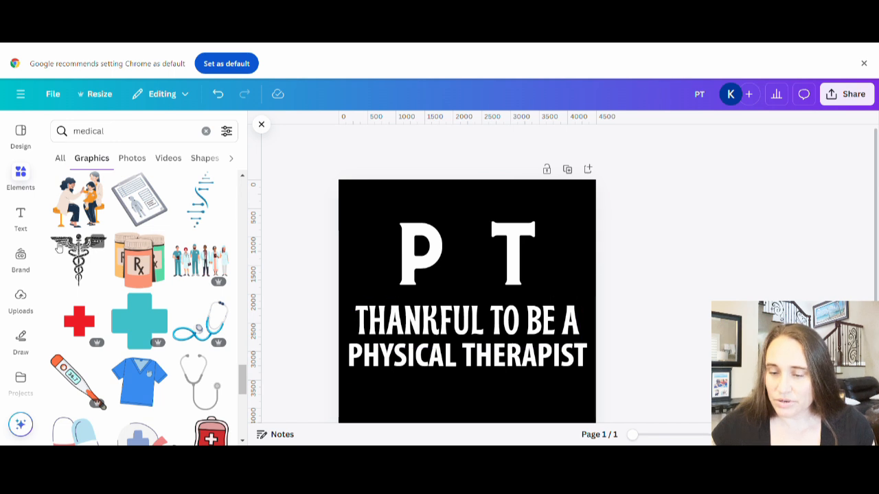
- Add the free textured black caduceus from the medical graphics and shift it up over the text
left_click(78, 259)
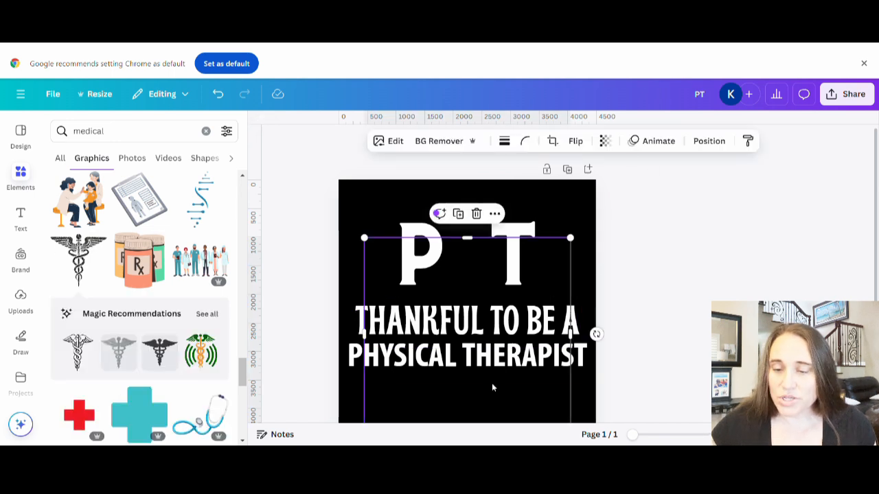
left_click_drag(490, 413, 479, 383)
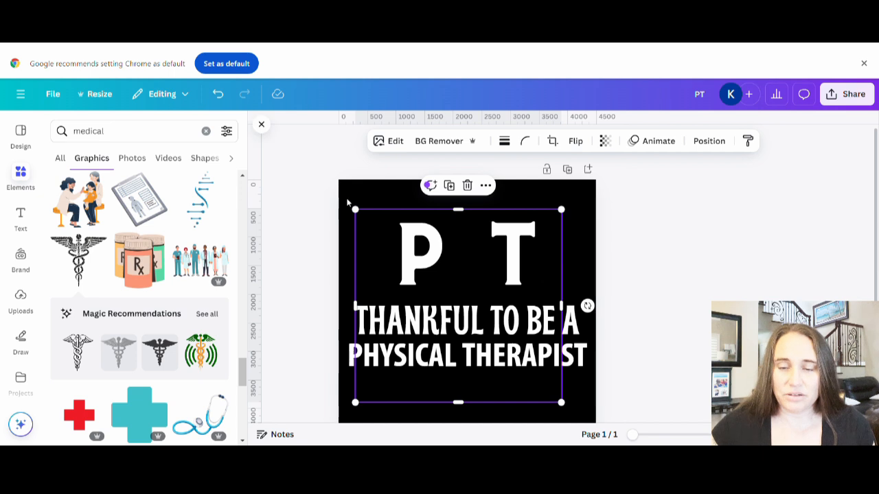
- Change the page background colour to medium grey
left_click(589, 198)
left_click(487, 144)
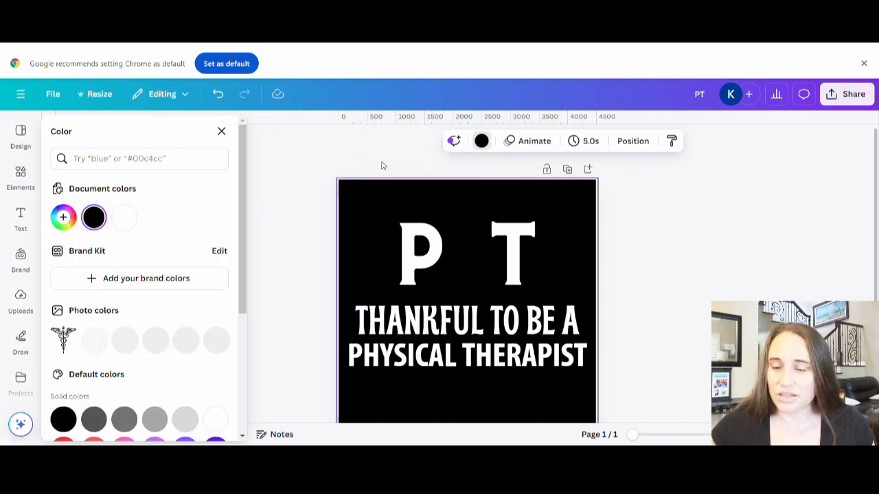
scroll(134, 364, "down", 2)
left_click(135, 307)
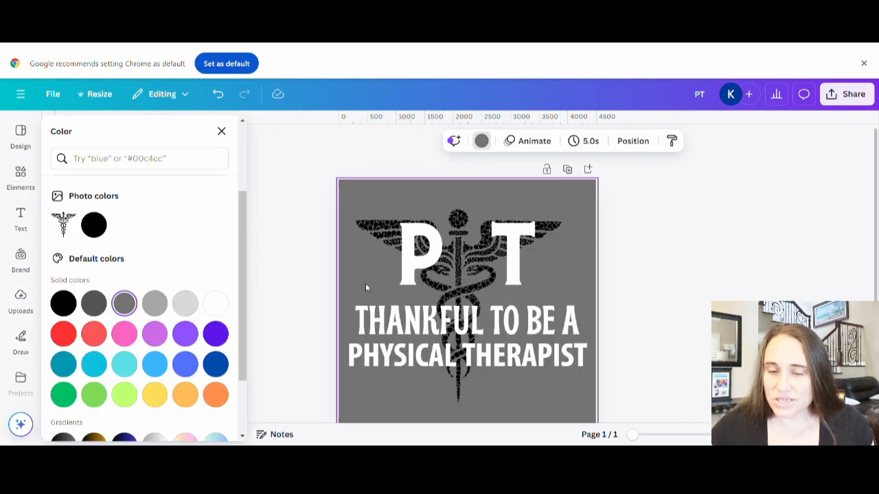
left_click(489, 254)
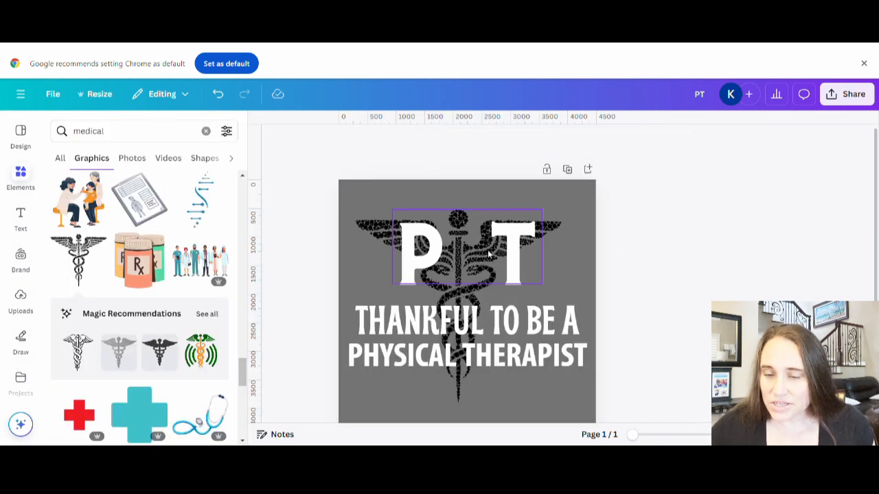
- Try the large black caduceus centred at the page's upper edge and remove it from the design
left_click(376, 226)
left_click(380, 203)
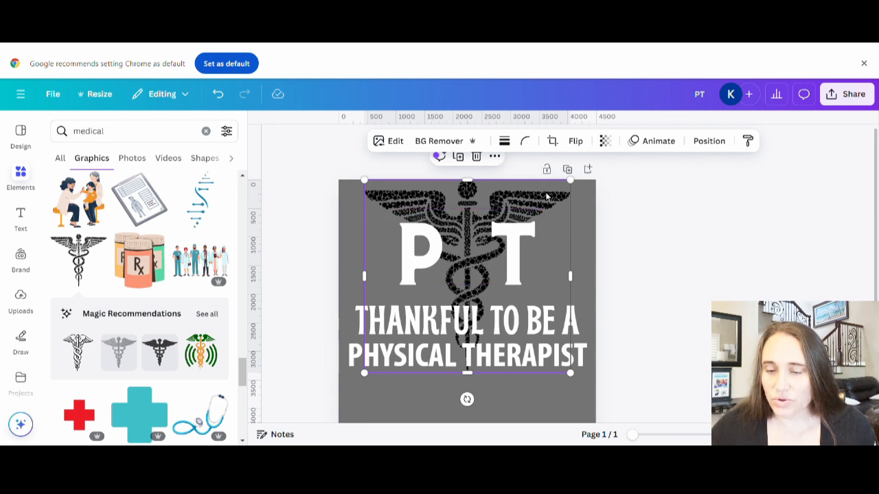
left_click_drag(542, 190, 39, 205)
- Browse the medical graphics for another caduceus symbol
scroll(86, 295, "down", 2)
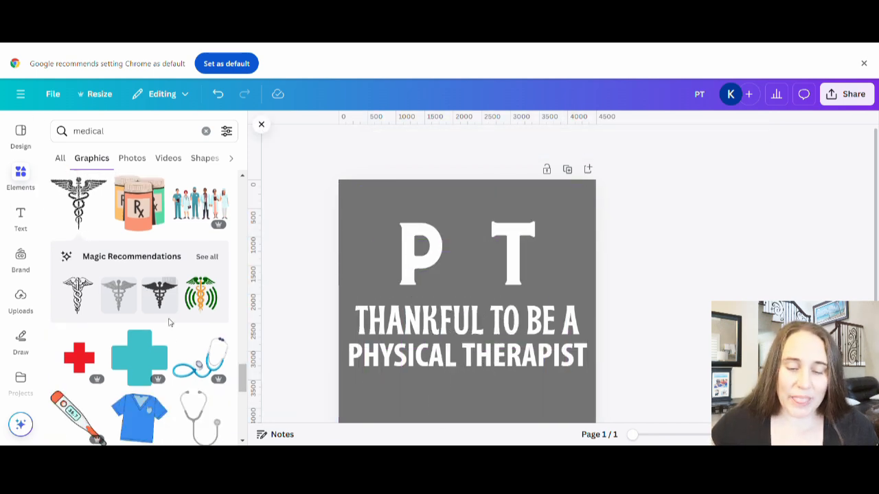
scroll(173, 321, "down", 10)
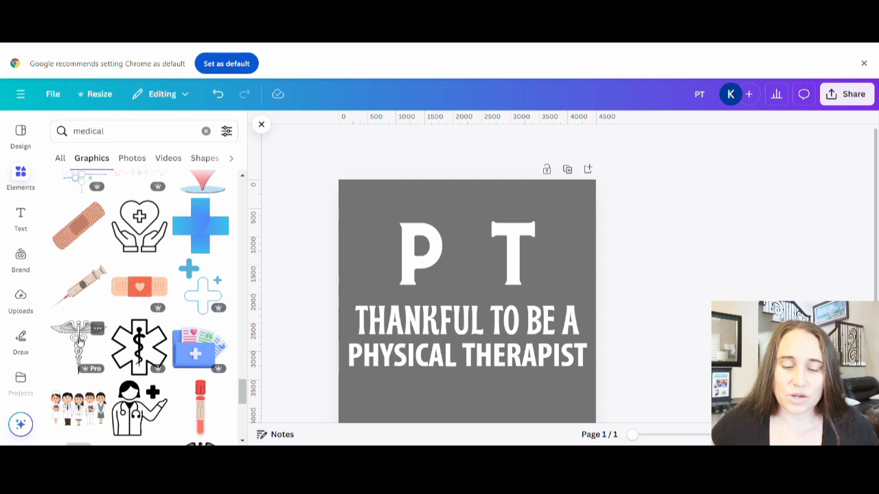
scroll(158, 306, "down", 5)
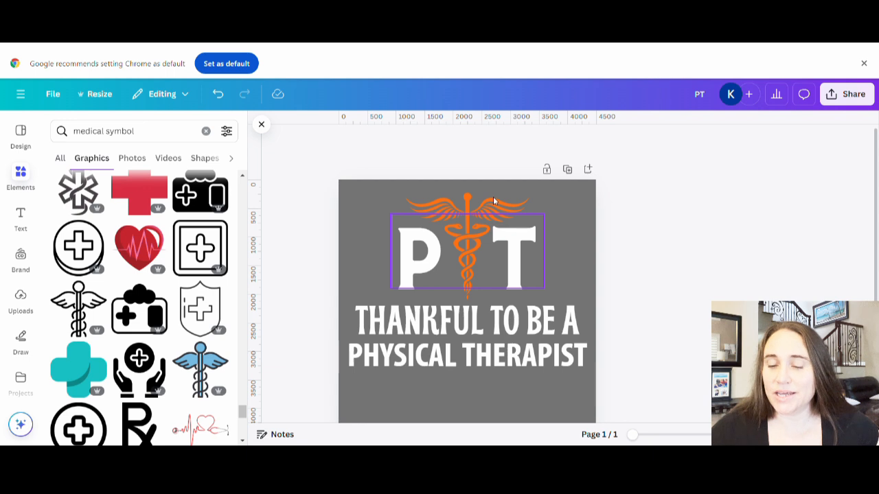
- Check the letter and line spacing settings of the "P T" text
left_click(467, 199)
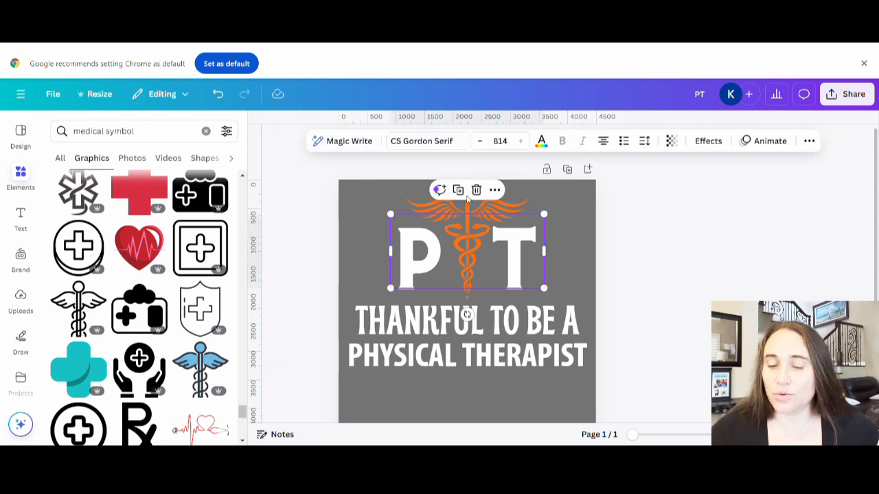
left_click(662, 268)
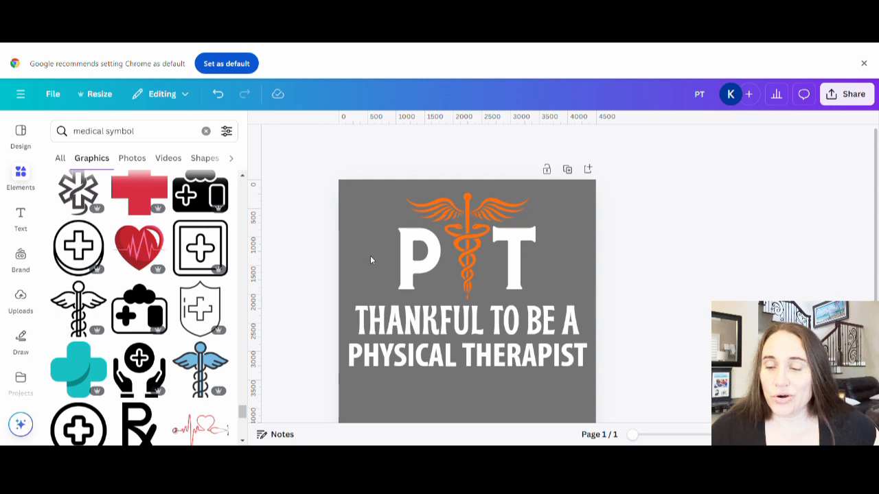
left_click(511, 268)
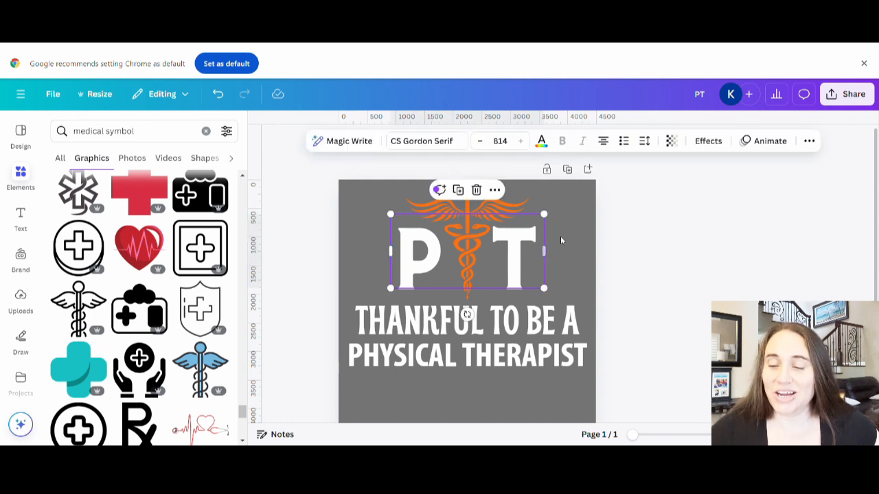
left_click(652, 143)
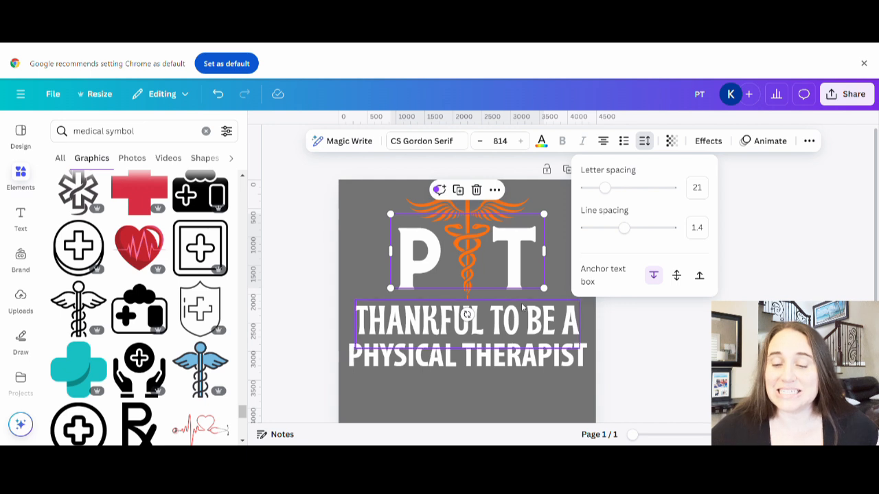
left_click(682, 356)
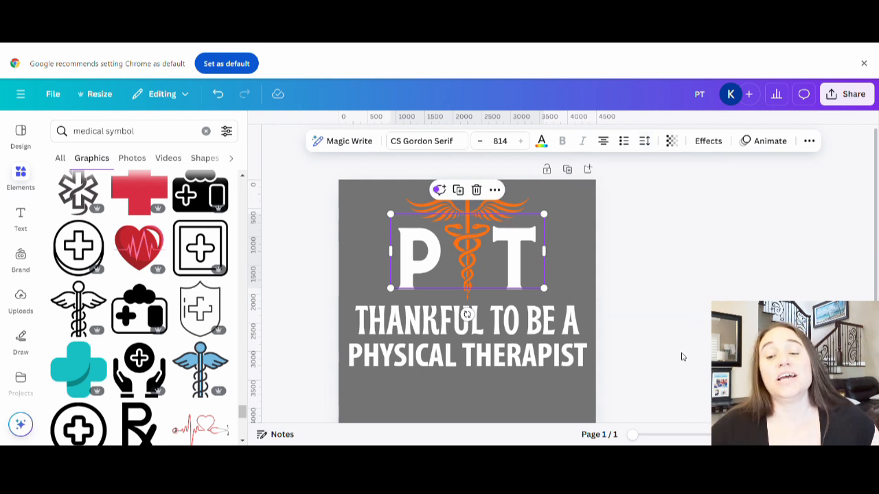
left_click(733, 266)
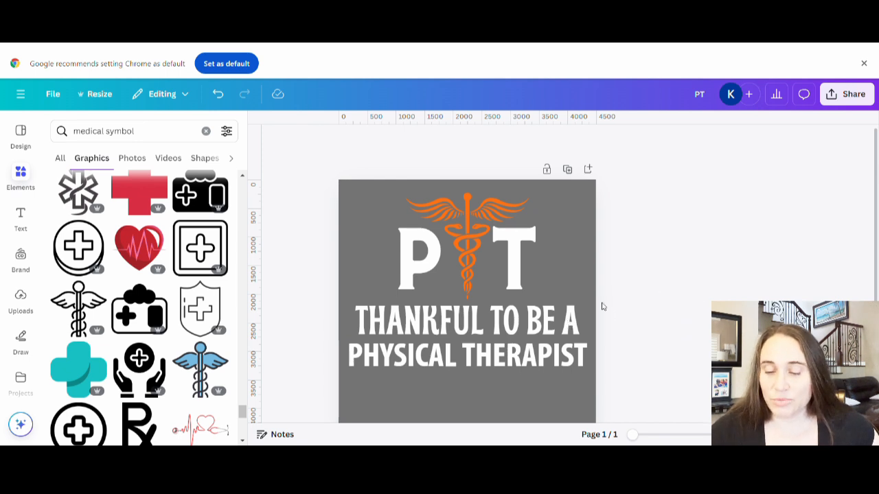
- Move the "THANKFUL TO BE A" and "PHYSICAL THERAPIST" lines slightly lower, away from the caduceus, keeping them centred
left_click_drag(518, 363, 524, 376)
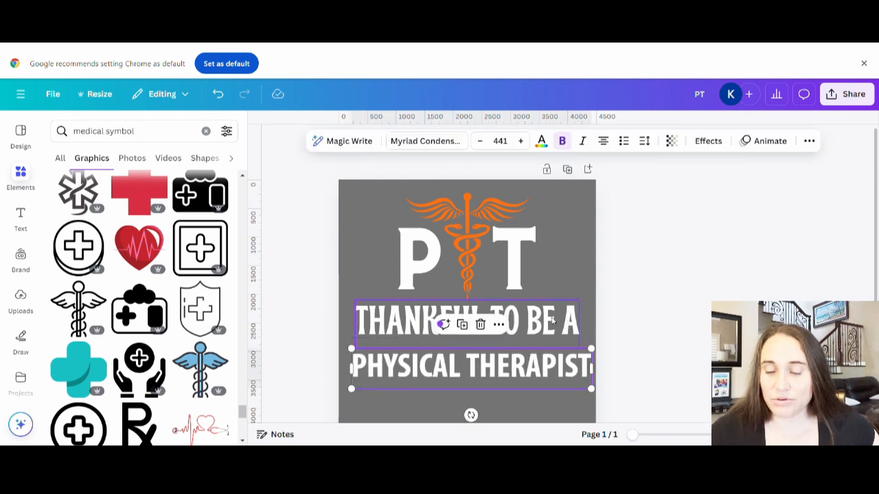
left_click_drag(532, 326, 533, 336)
left_click(551, 375)
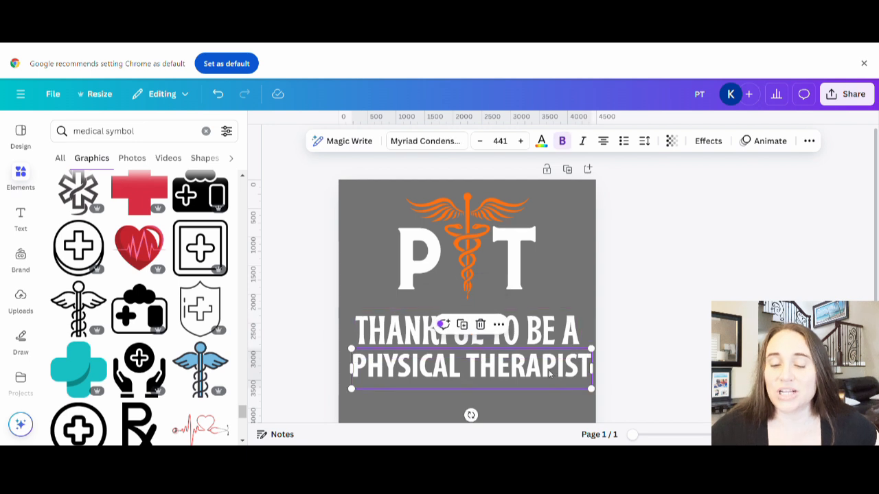
left_click(682, 282)
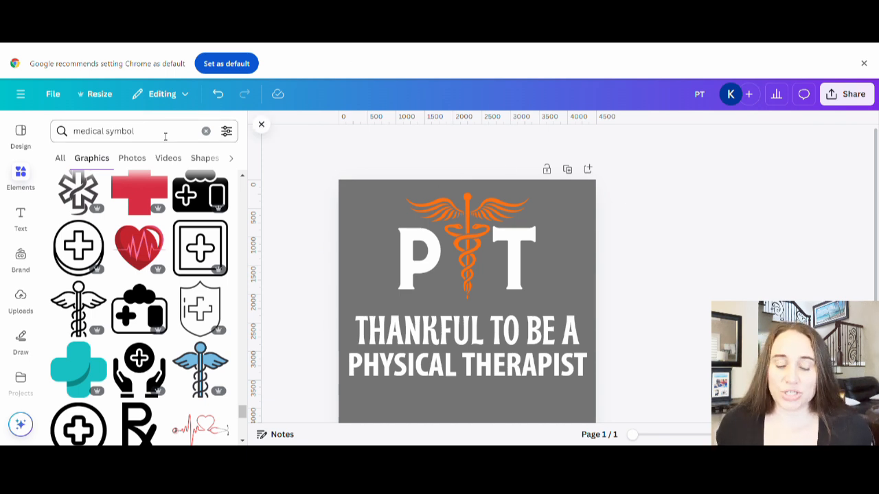
- Search the graphics for "thanksgiving"
left_click_drag(165, 136, 54, 132)
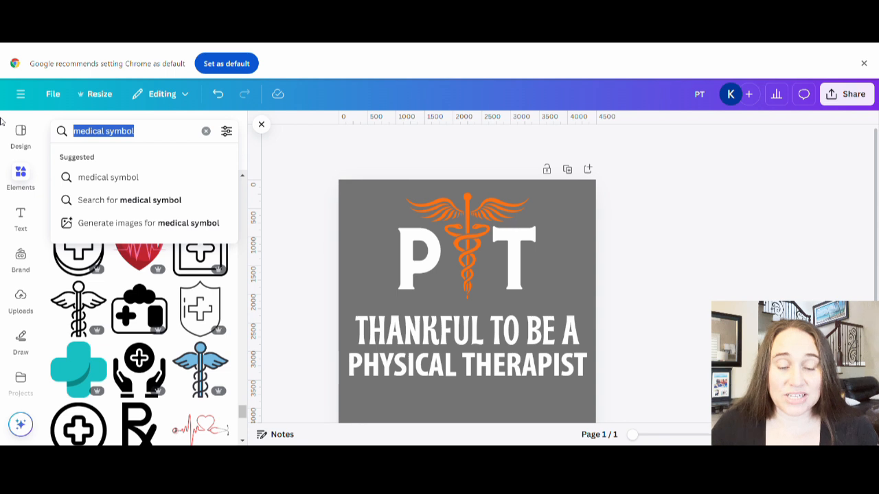
type("thanksgi")
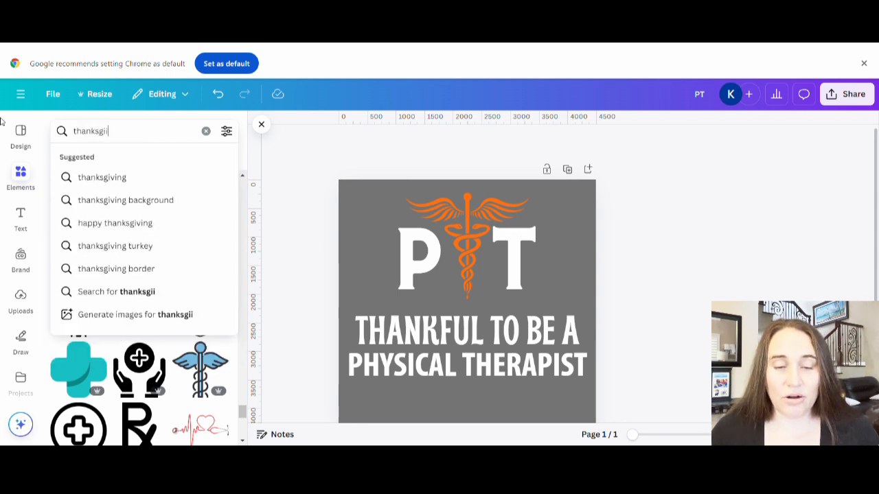
type("vin")
type("g")
key("Return")
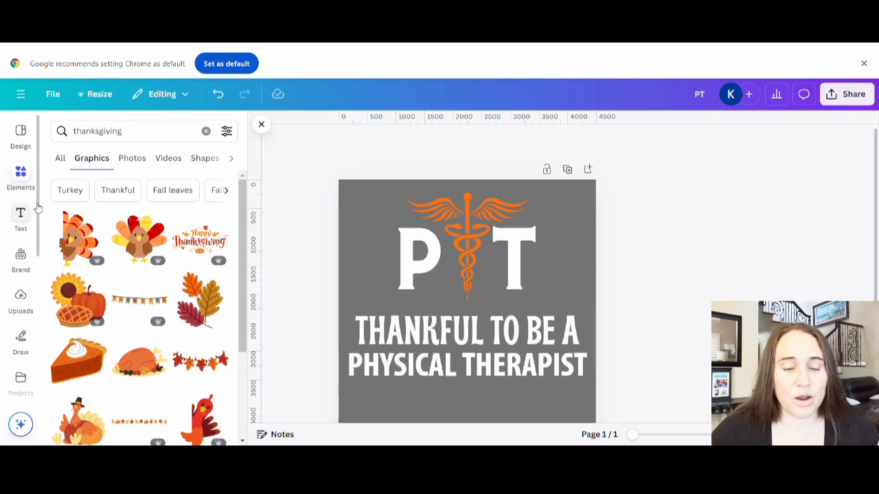
- Add the peeking half-turkey graphic, shrink it to a small size and place it beside the letter T
left_click(89, 240)
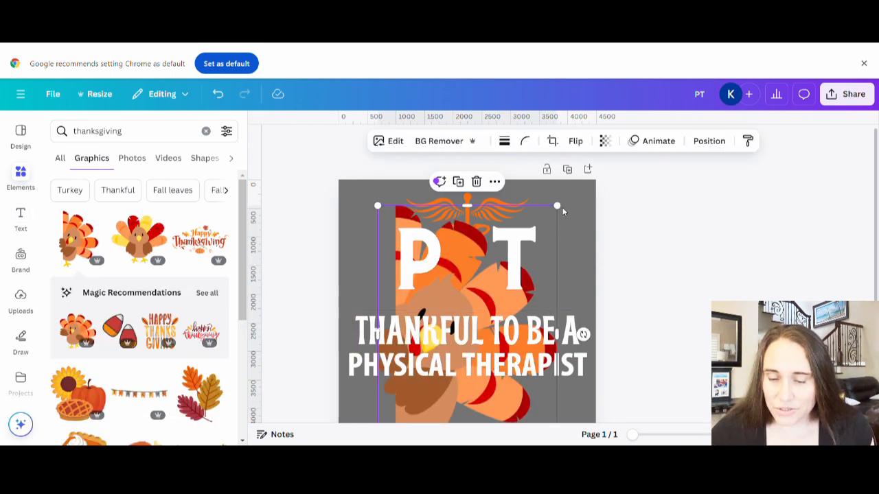
left_click_drag(557, 206, 469, 397)
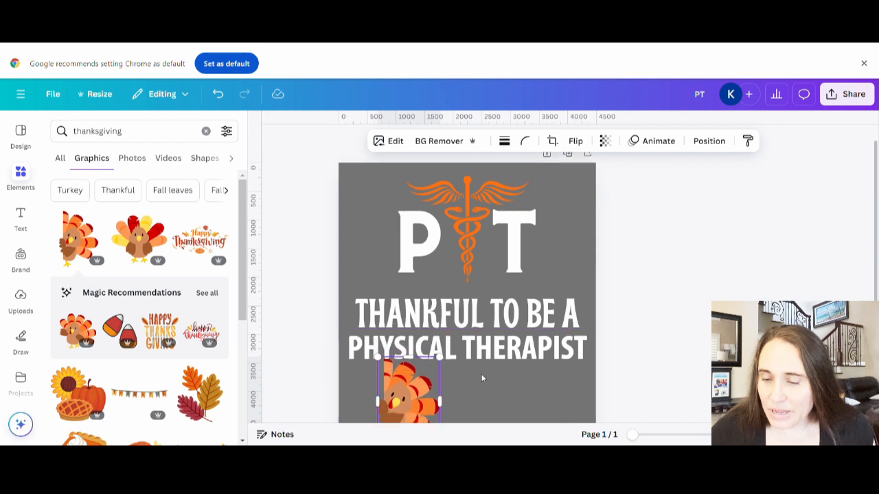
scroll(469, 385, "down", 1)
left_click_drag(408, 385, 563, 239)
left_click(539, 206)
left_click(610, 220)
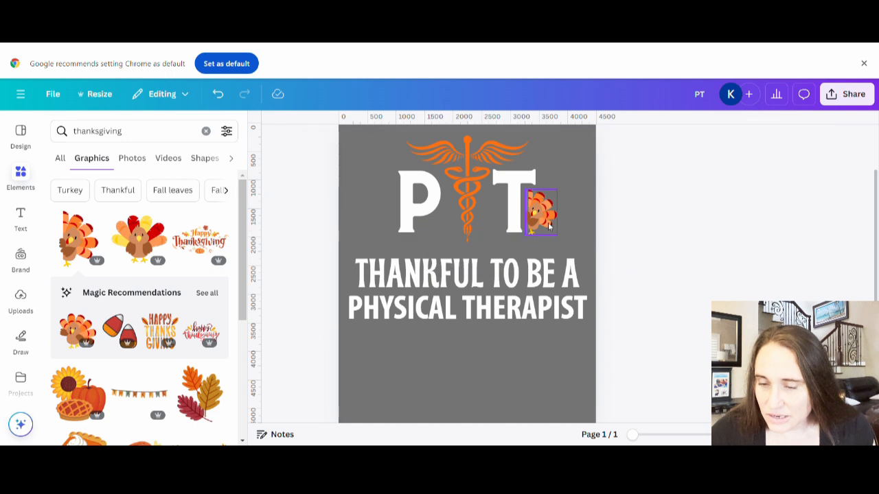
- Nudge the small turkey closer to the T so that it peeks out from the letter's stem
left_click(549, 223)
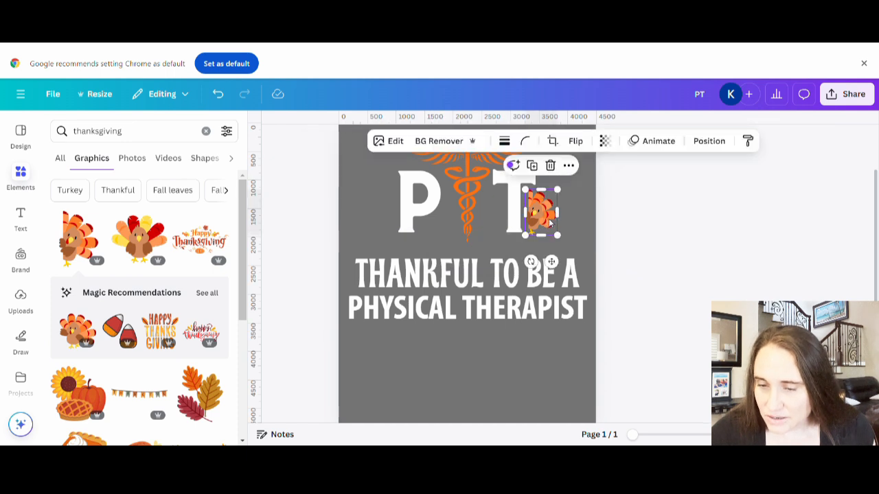
left_click_drag(550, 223, 550, 223)
left_click(585, 243)
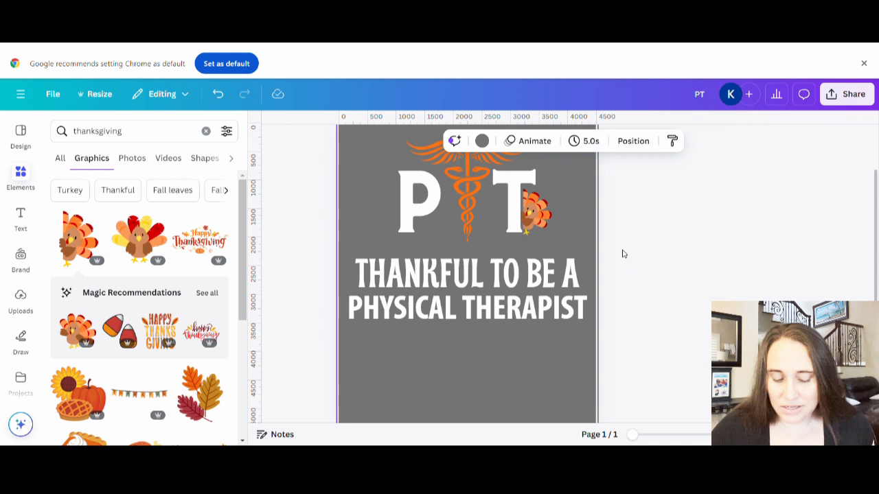
left_click(539, 226)
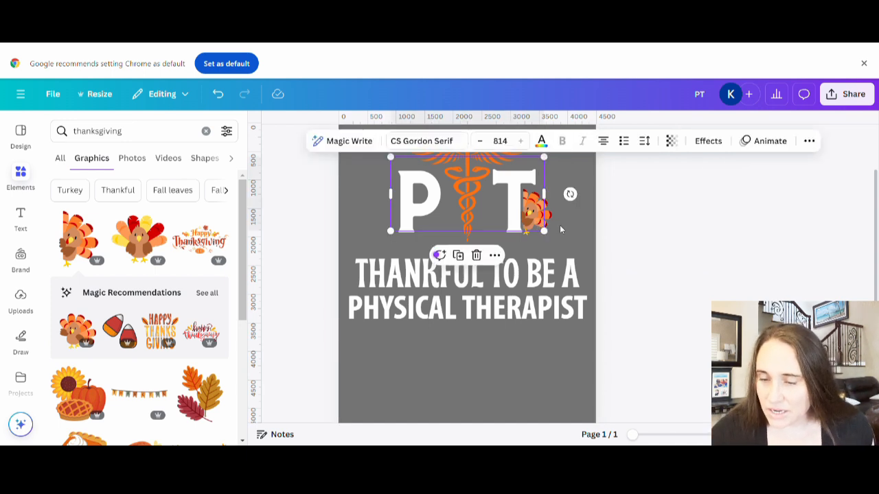
left_click(574, 212)
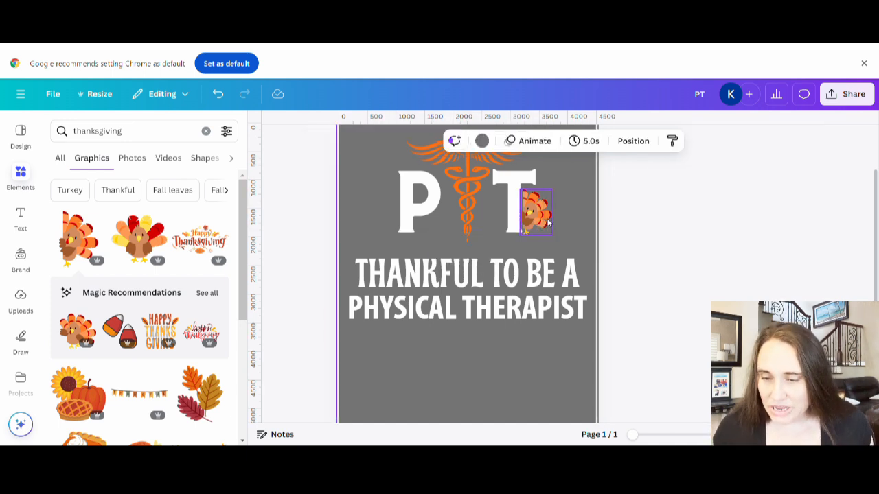
left_click(558, 219)
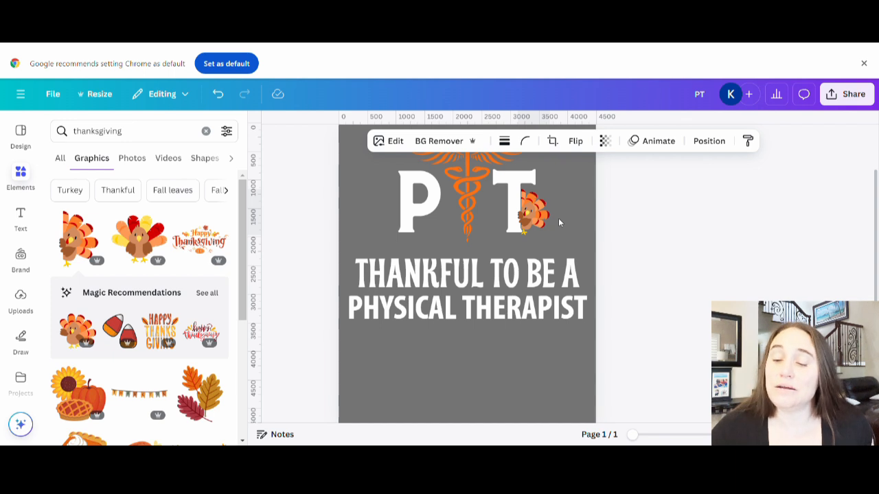
left_click(860, 284)
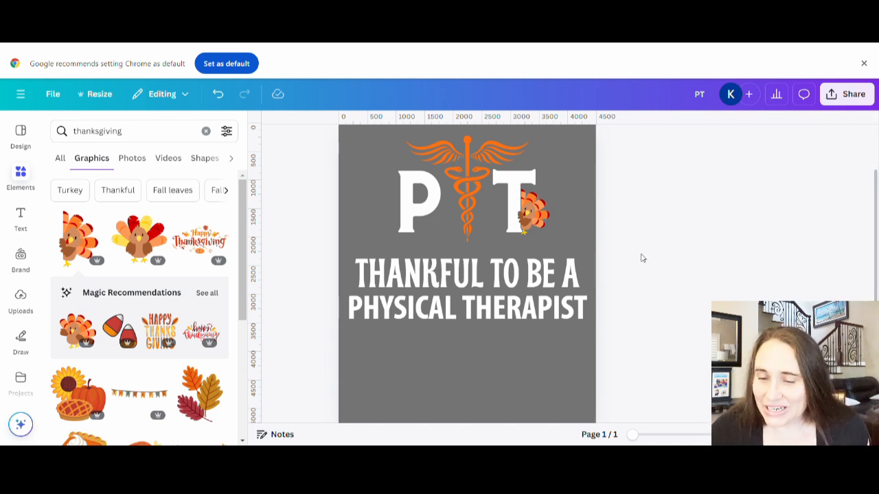
- Enlarge the small peeking turkey beside the T slightly, keeping its feet level with the base of the letter
left_click(540, 221)
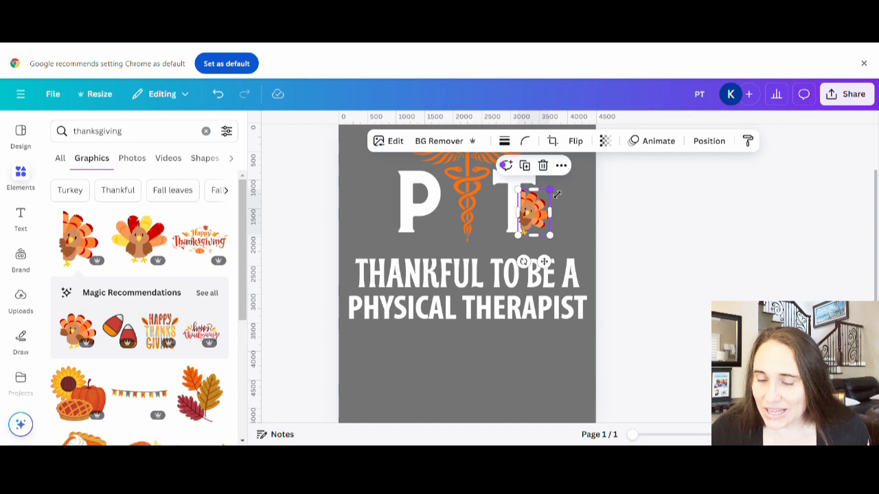
left_click_drag(550, 190, 565, 190)
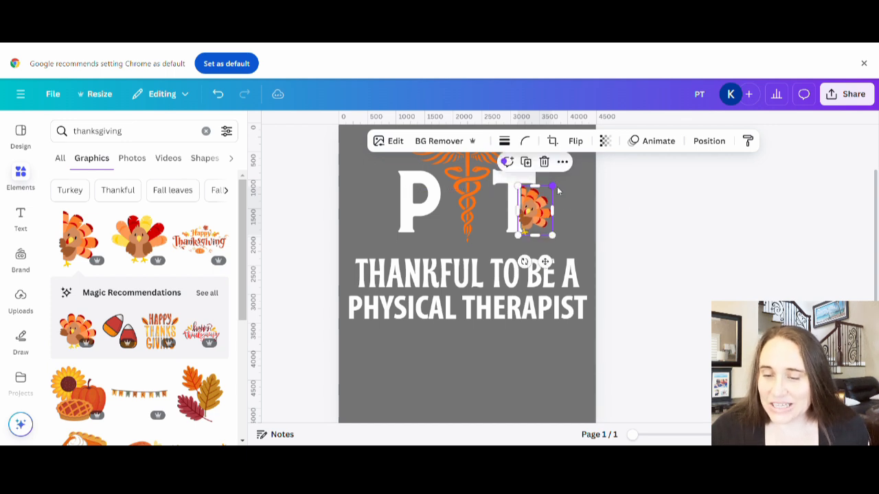
left_click(621, 271)
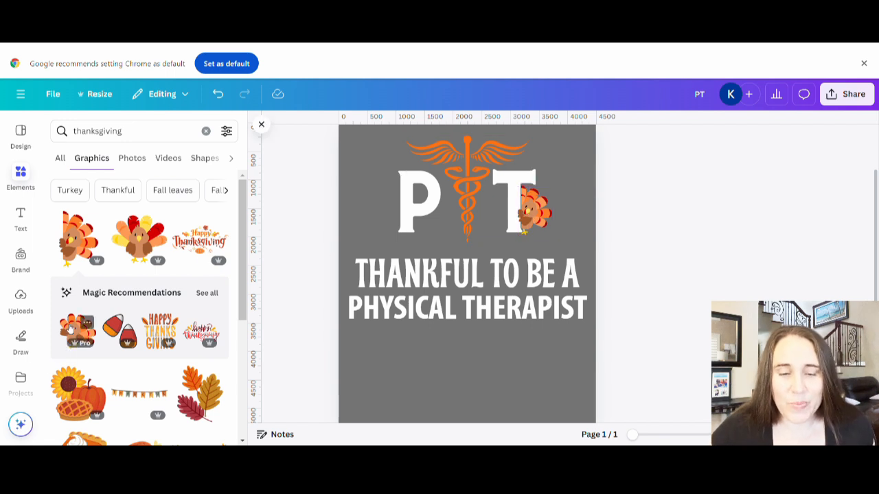
- Show all the recommended graphics matching the peeking turkey and add the full-body turkey to the design
scroll(90, 267, "down", 1)
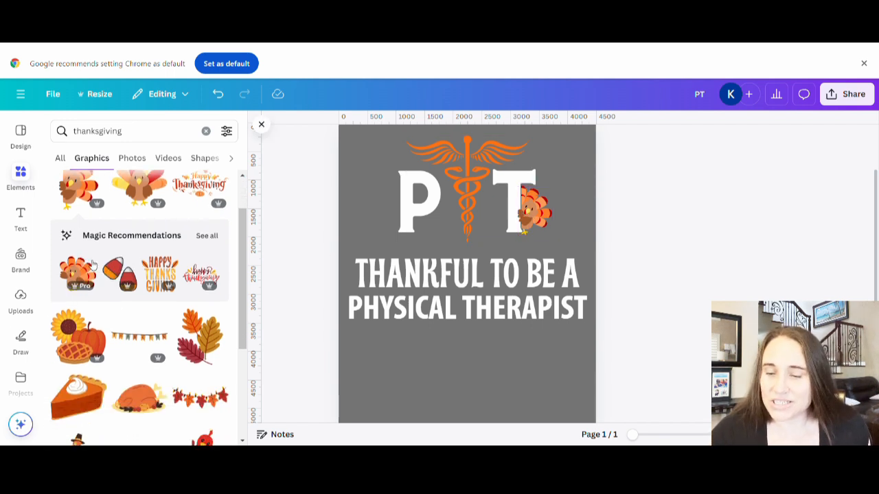
left_click(211, 236)
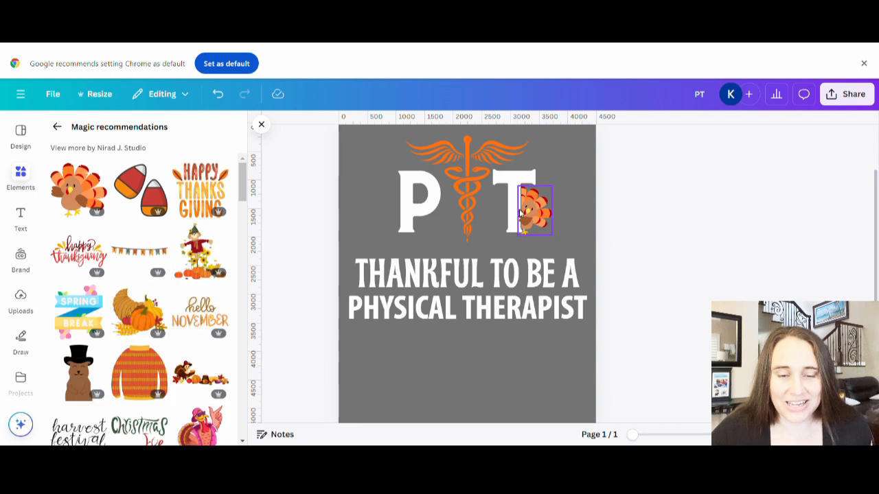
left_click(79, 197)
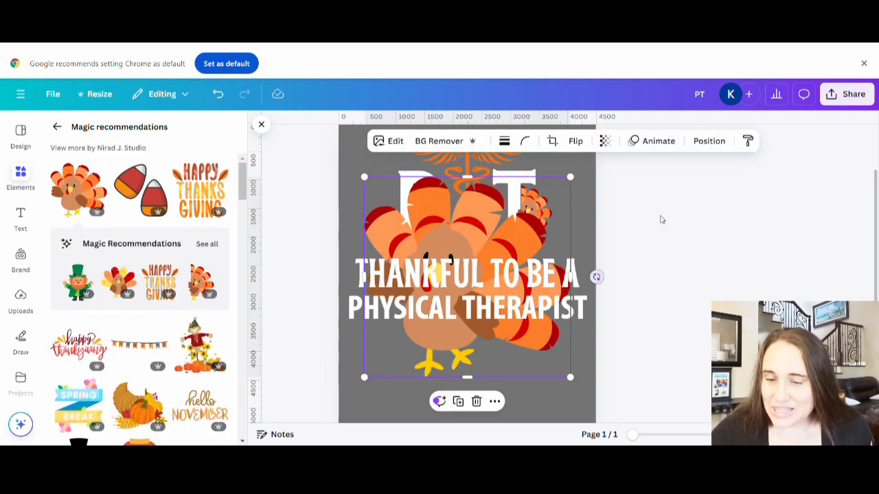